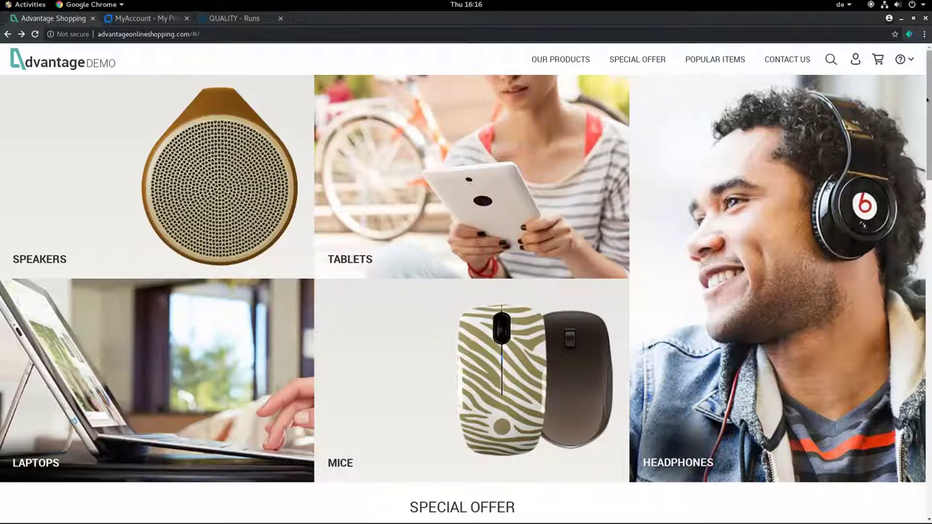
# Scroll the Advantage Online Shopping home page down and back up to the category tiles
pyautogui.scroll(-1, 929, 110)
pyautogui.scroll(1, 929, 109)
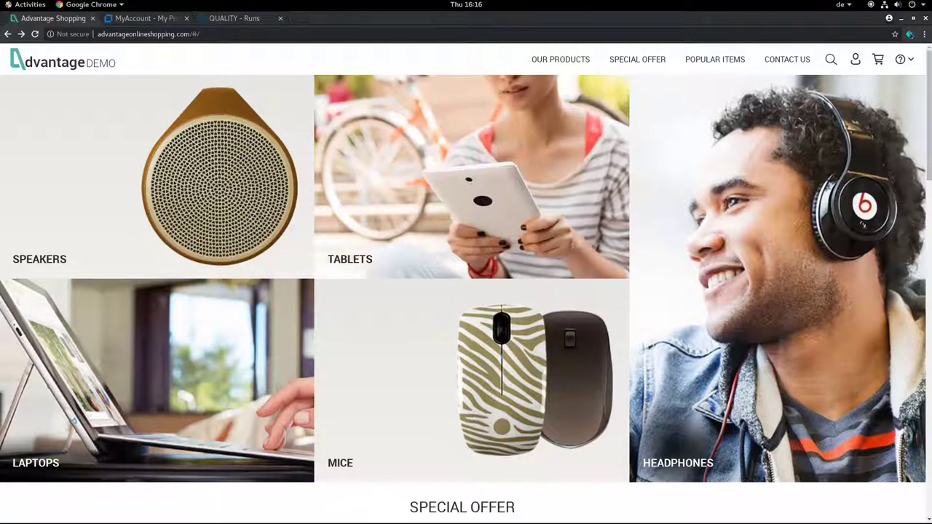
# Switch on Prisma manual test coverage, briefly set highlights to blue, then back to green
pyautogui.click(908, 34)
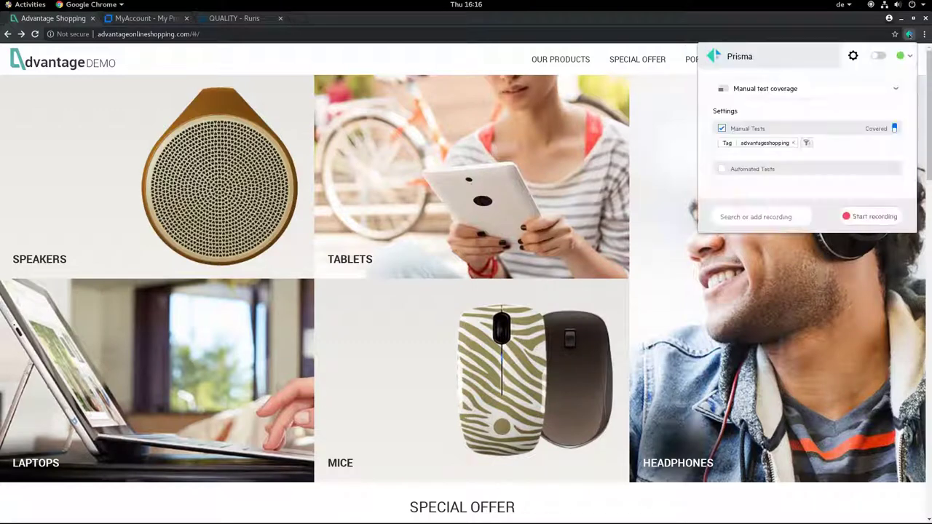
pyautogui.click(879, 55)
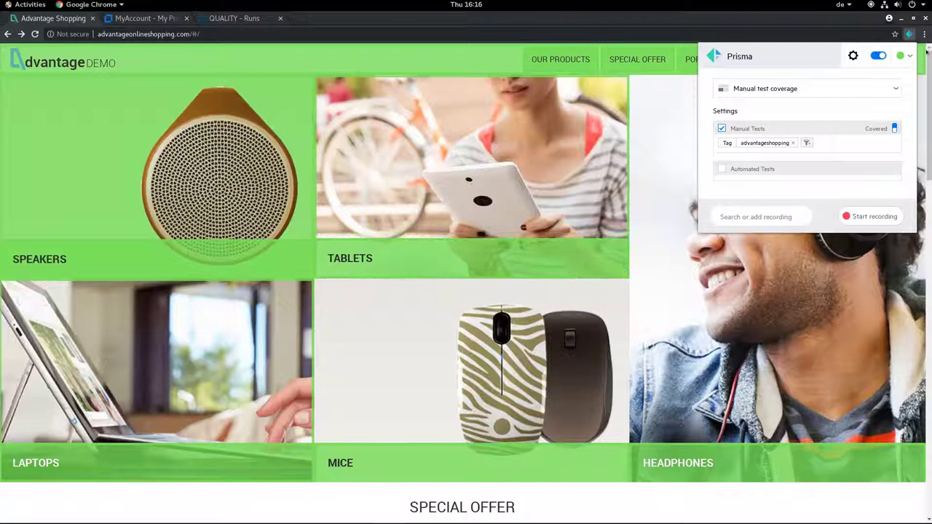
pyautogui.click(910, 58)
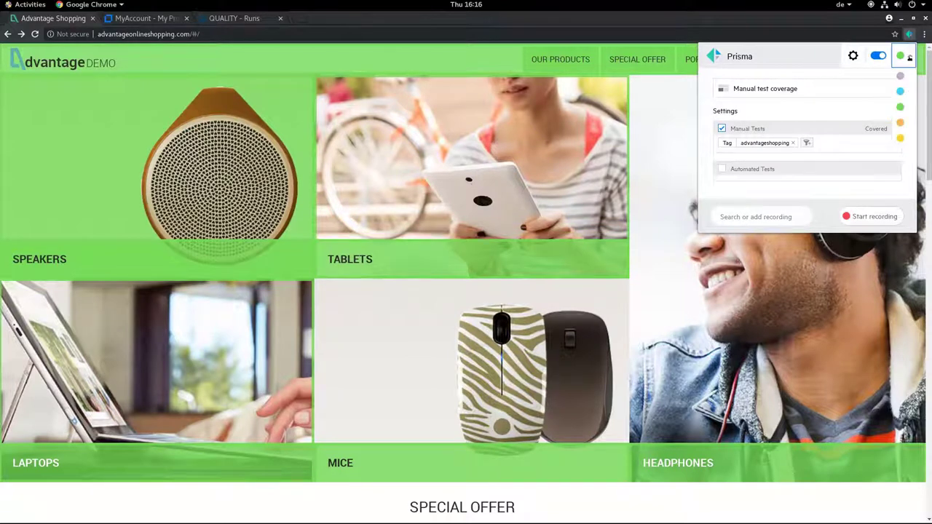
pyautogui.click(900, 91)
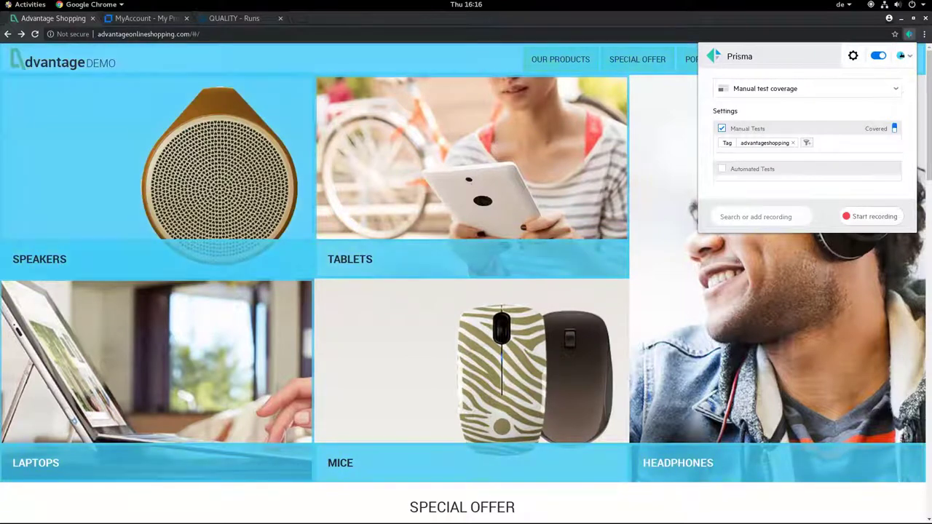
pyautogui.click(903, 56)
pyautogui.click(899, 105)
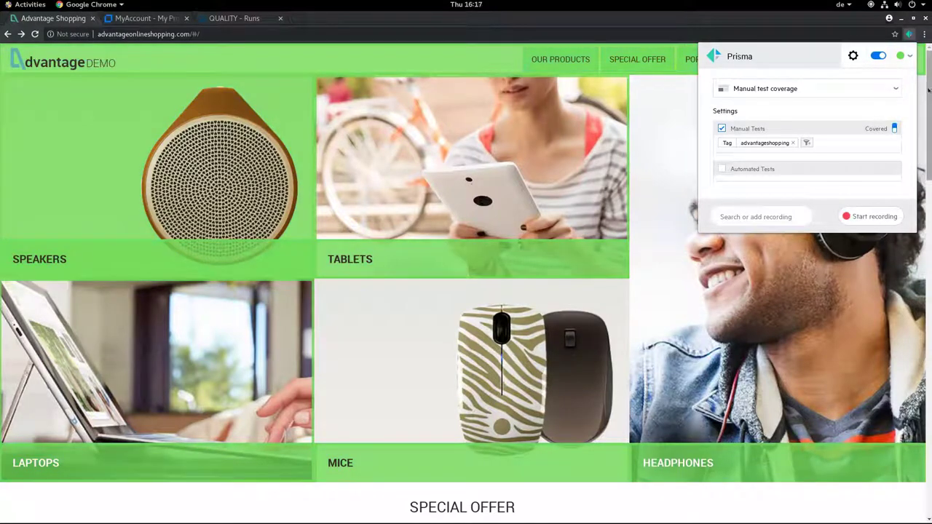
# Start a Prisma recording session under the existing advantageshopping recording
pyautogui.moveTo(928, 90); pyautogui.dragTo(898, 228)
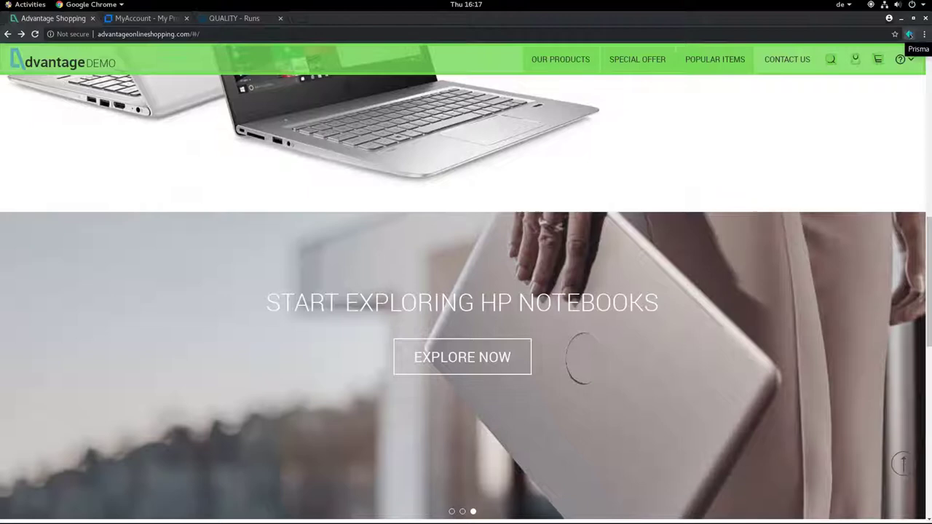
pyautogui.click(909, 34)
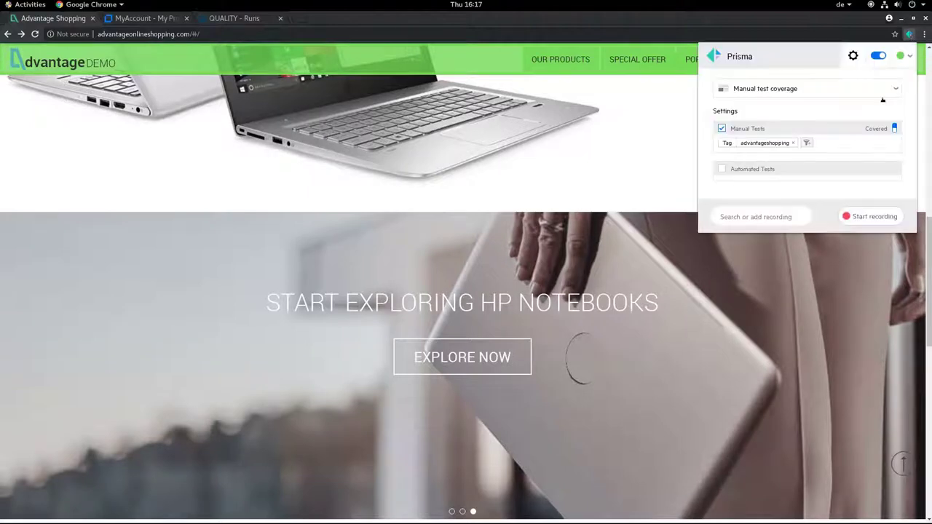
pyautogui.click(771, 216)
pyautogui.click(757, 182)
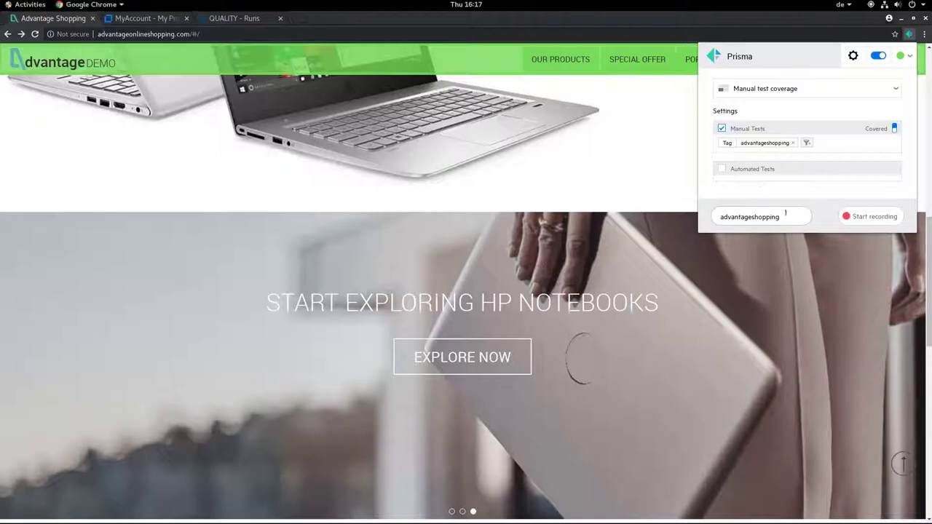
pyautogui.click(870, 217)
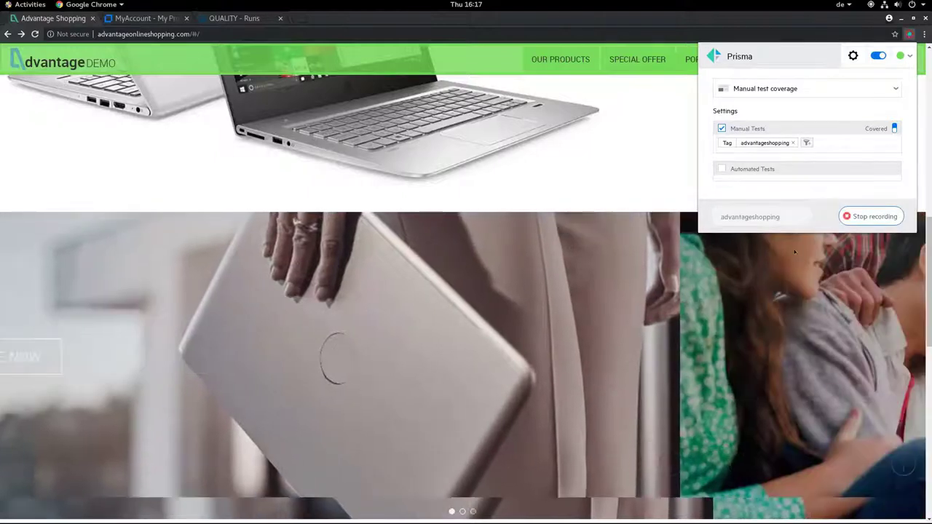
# Visit the HP ElitePad 1000 G2 Tablet, HP EliteBook Folio and HP Roar Plus Wireless Speaker pages, returning home each time
pyautogui.click(468, 362)
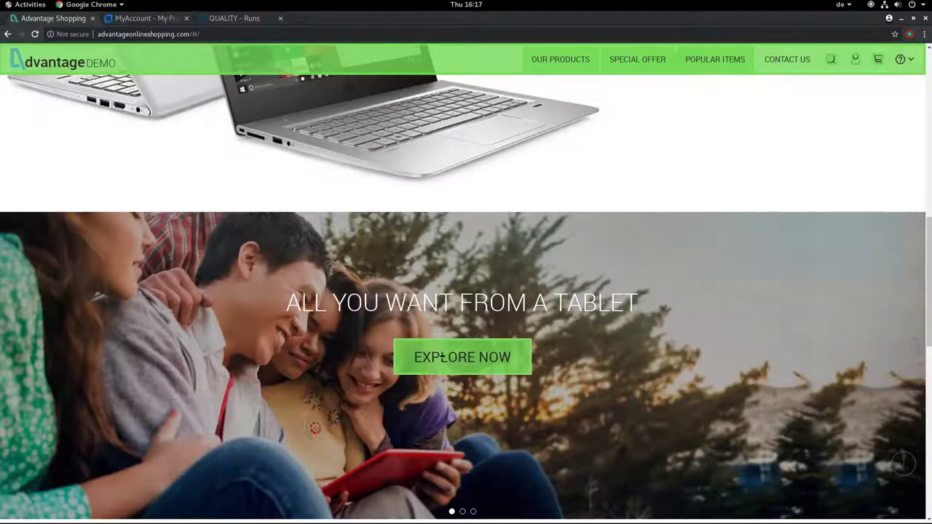
pyautogui.scroll(-2, 813, 294)
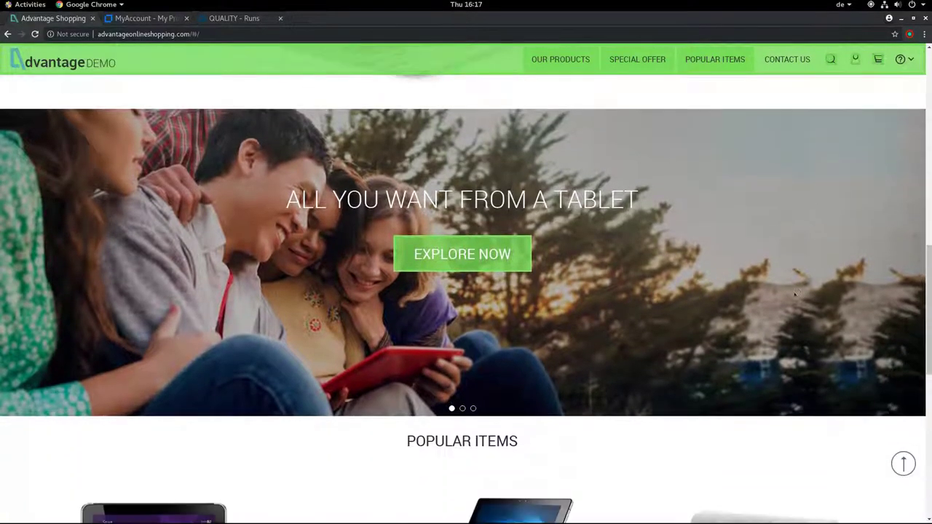
pyautogui.scroll(-4, 723, 297)
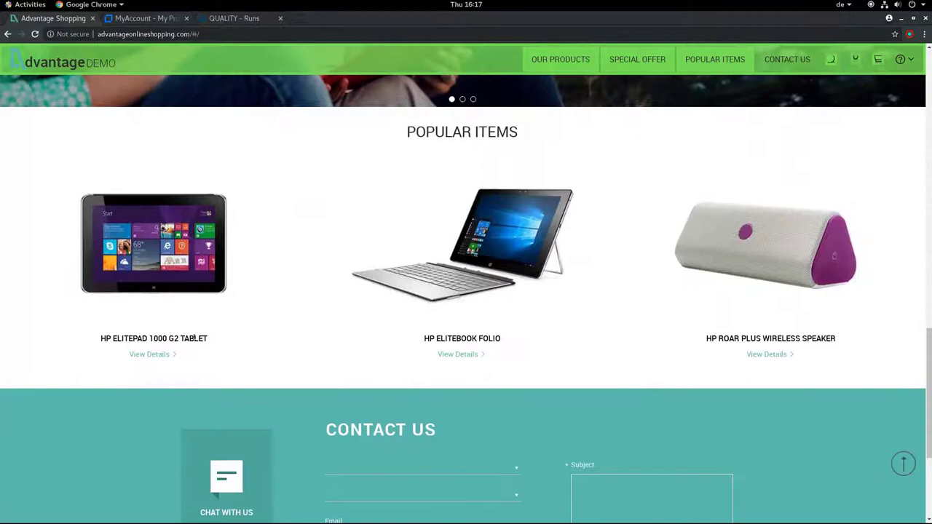
pyautogui.click(146, 356)
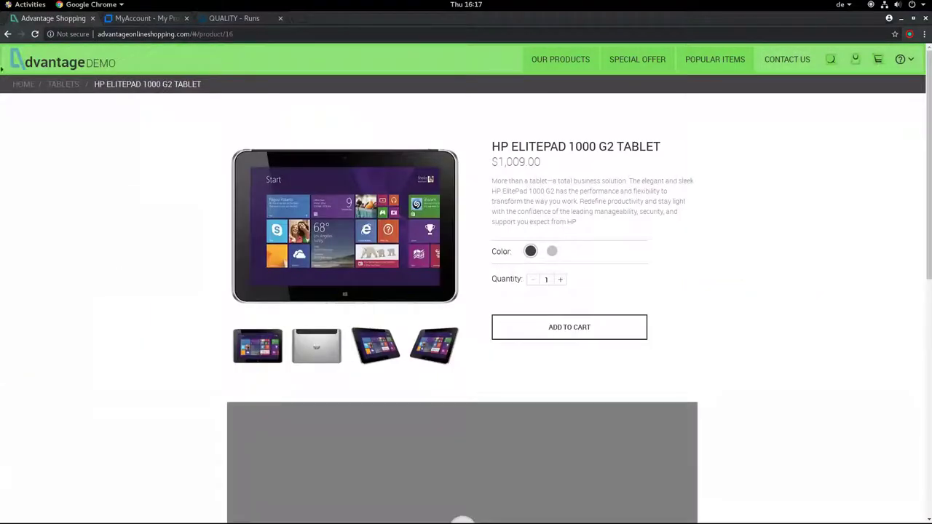
pyautogui.click(7, 33)
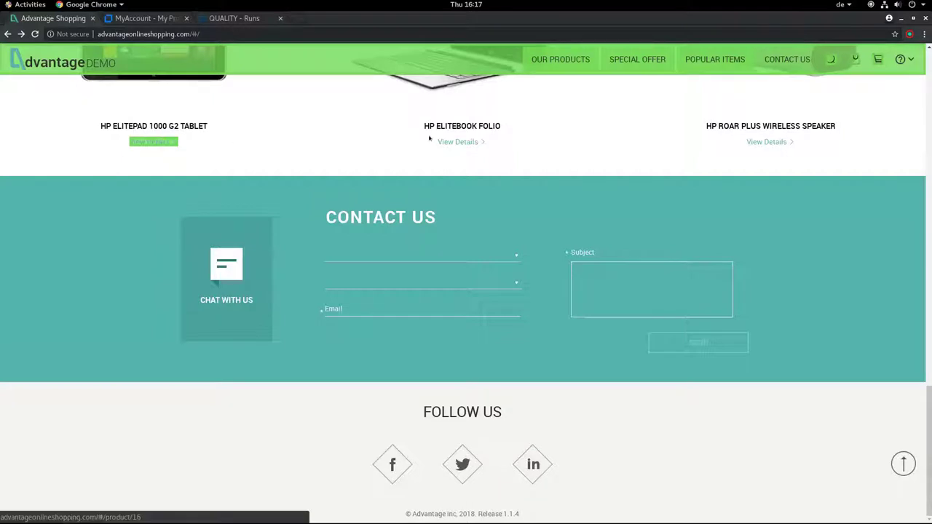
pyautogui.click(450, 142)
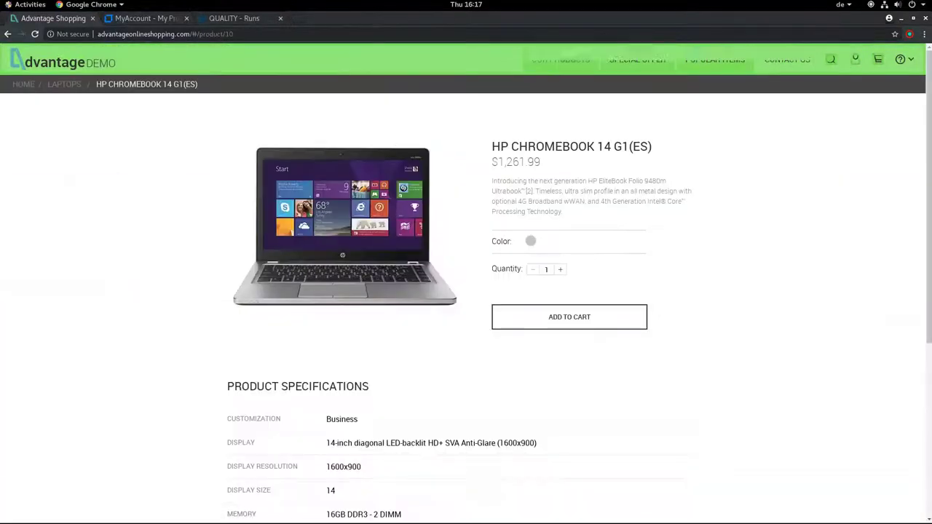
pyautogui.click(8, 33)
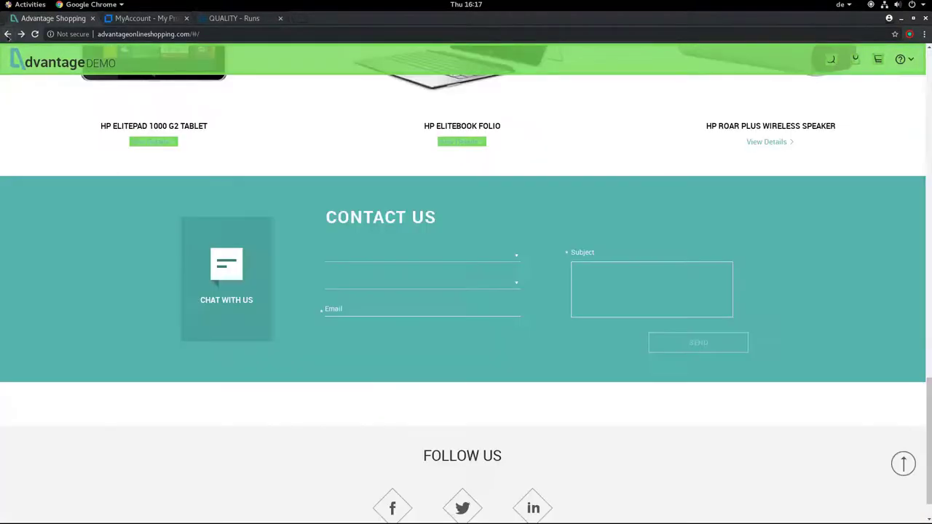
pyautogui.click(773, 143)
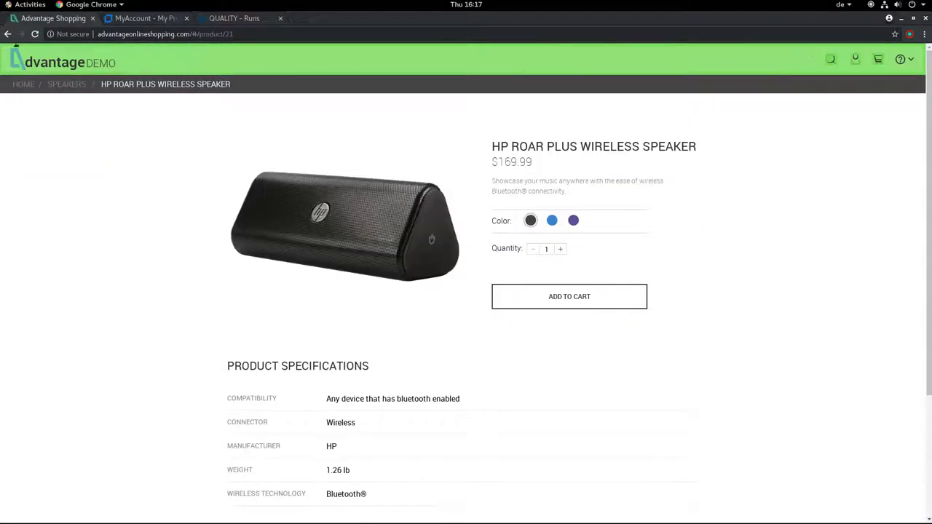
pyautogui.click(7, 33)
pyautogui.scroll(4, 633, 318)
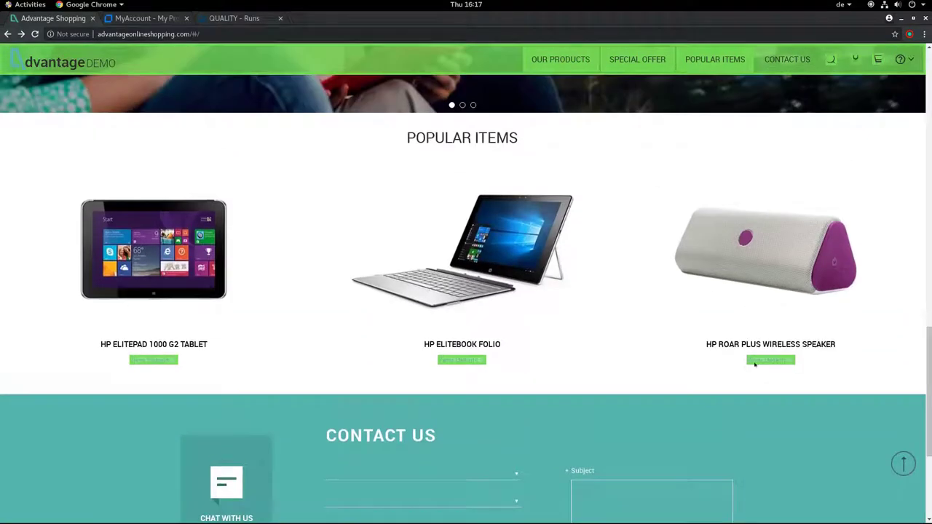
pyautogui.moveTo(929, 334); pyautogui.dragTo(931, 44)
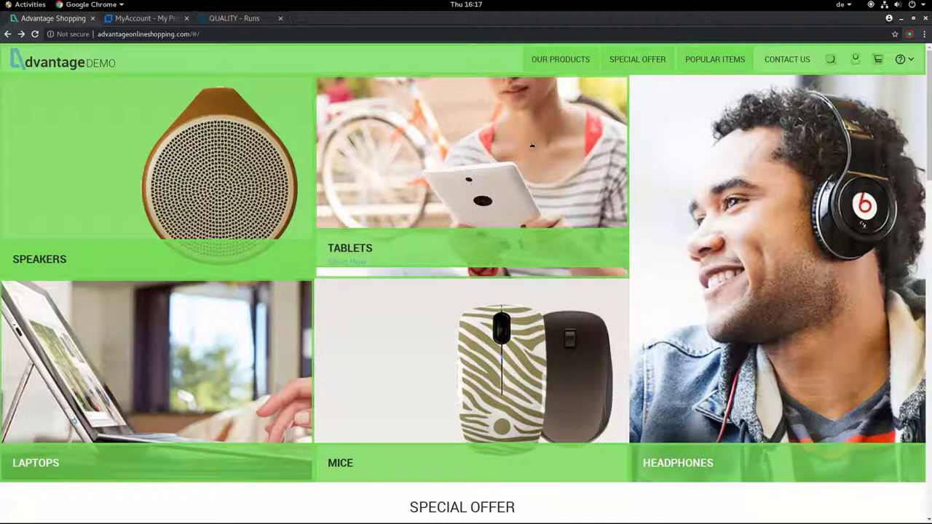
# Open run 134007 of Main Navigation Testing from QUALITY - Runs and select its Prisma Coverage
pyautogui.click(233, 18)
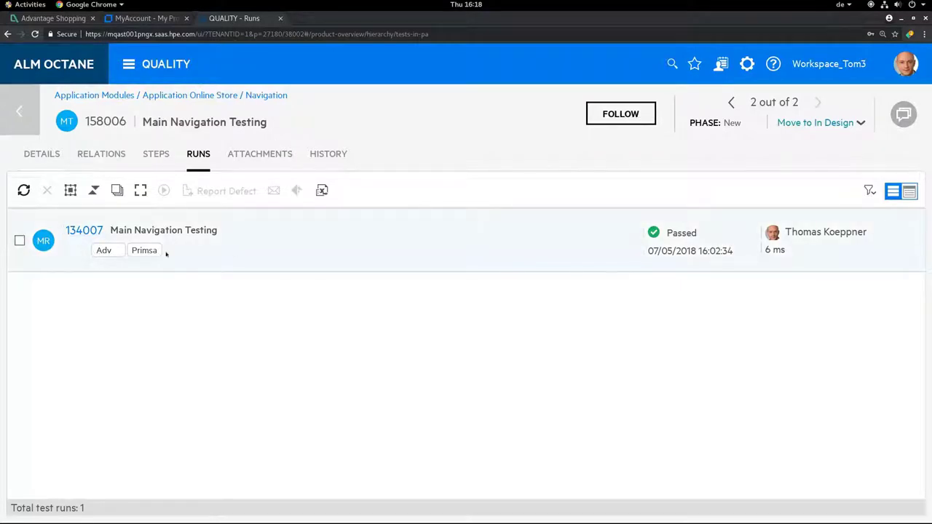
pyautogui.click(88, 231)
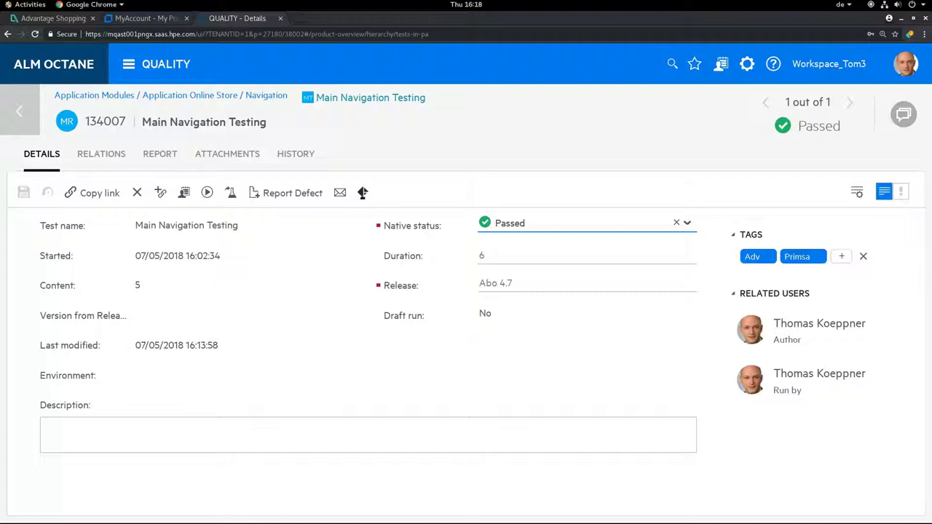
pyautogui.click(362, 193)
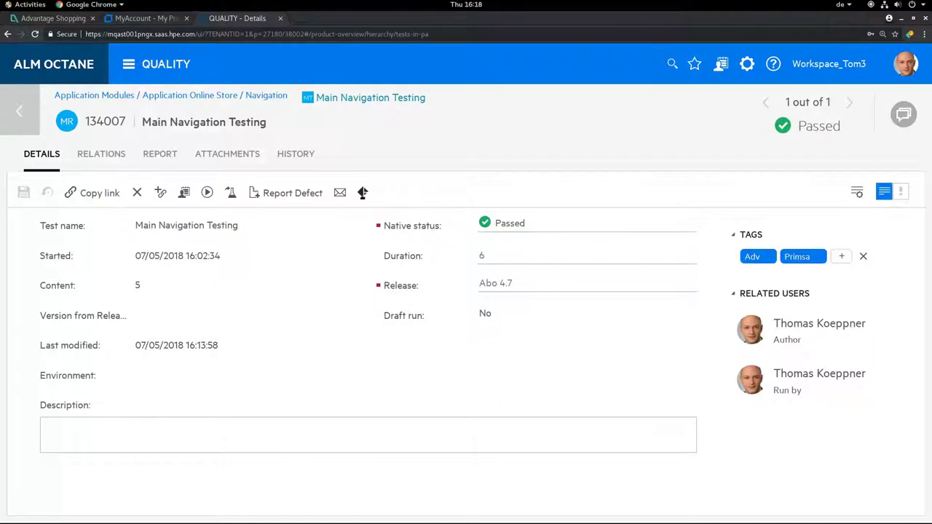
pyautogui.click(57, 19)
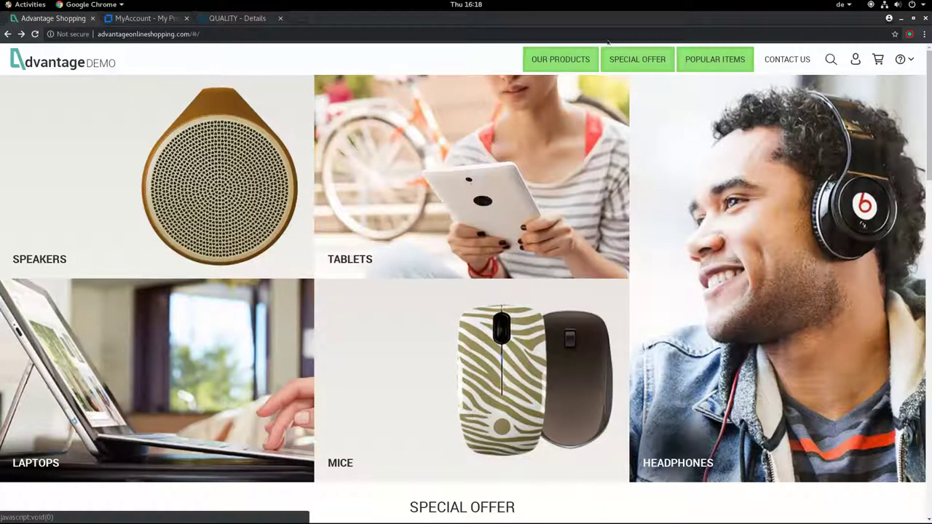
pyautogui.click(230, 19)
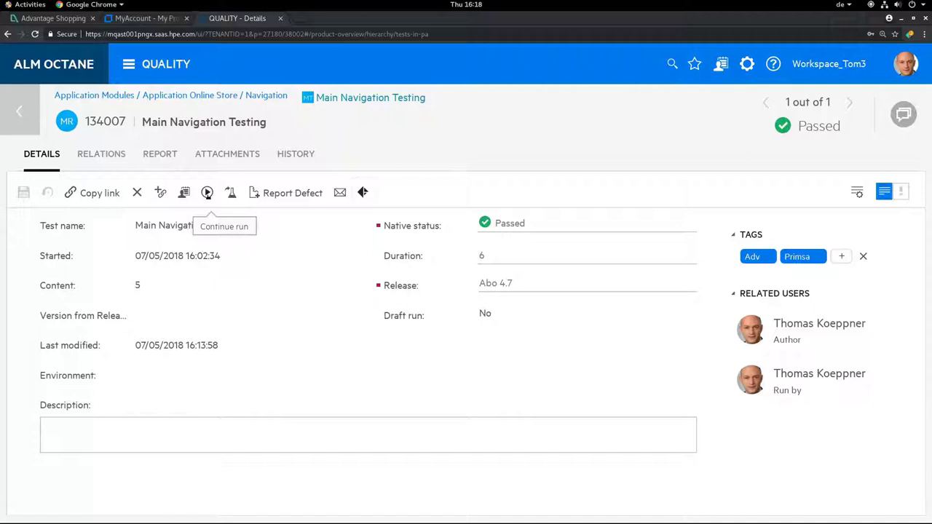
# Continue the Main Navigation Testing run, centre its runner window, and go back to the Advantage Shopping tab
pyautogui.click(207, 193)
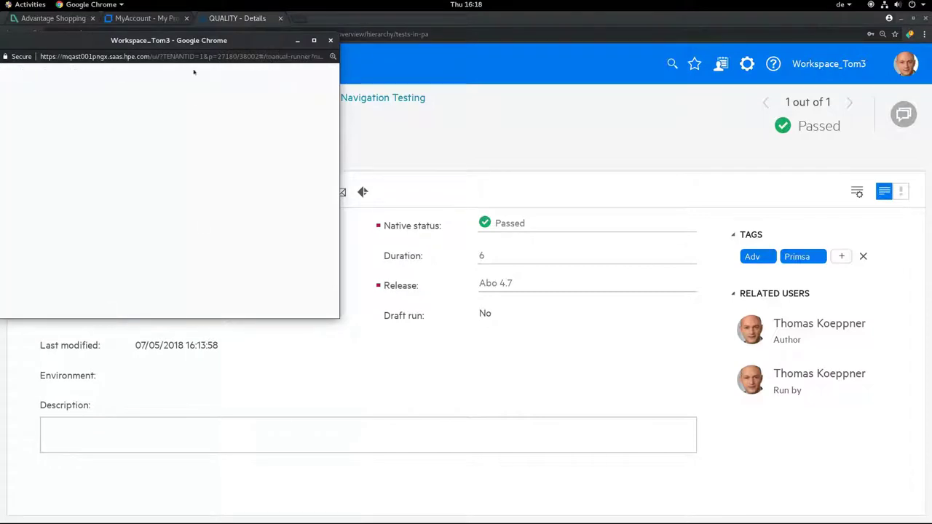
pyautogui.moveTo(177, 42); pyautogui.dragTo(267, 134)
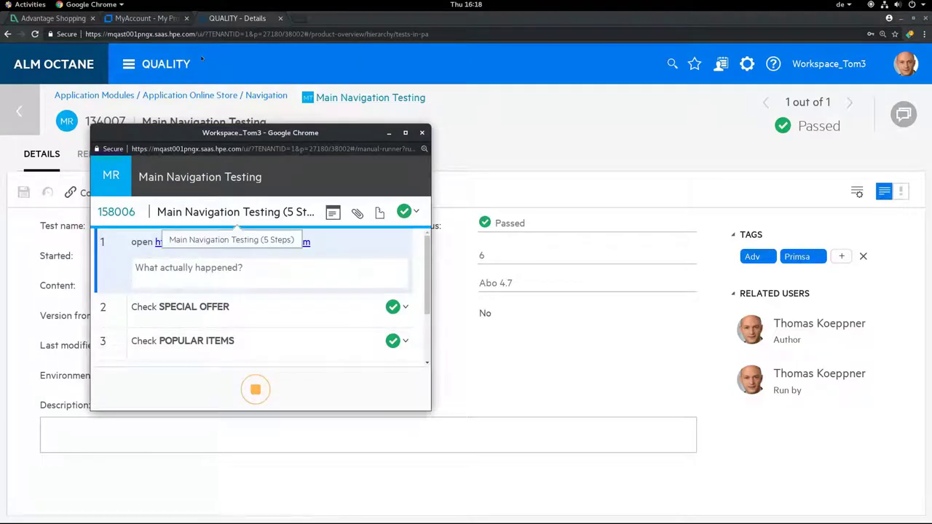
pyautogui.click(53, 19)
pyautogui.click(53, 19)
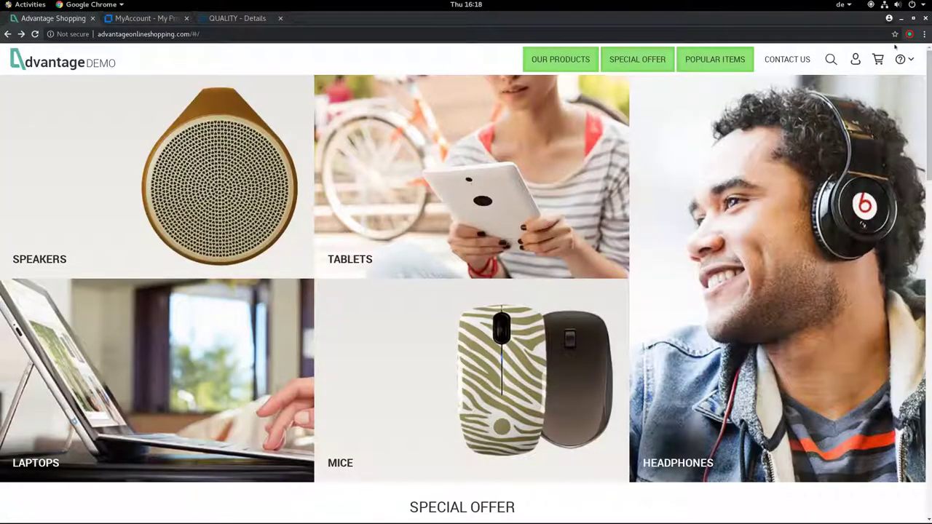
# Go to the store's CONTACT US section and bring up Prisma's coverage settings for run 134007
pyautogui.click(788, 60)
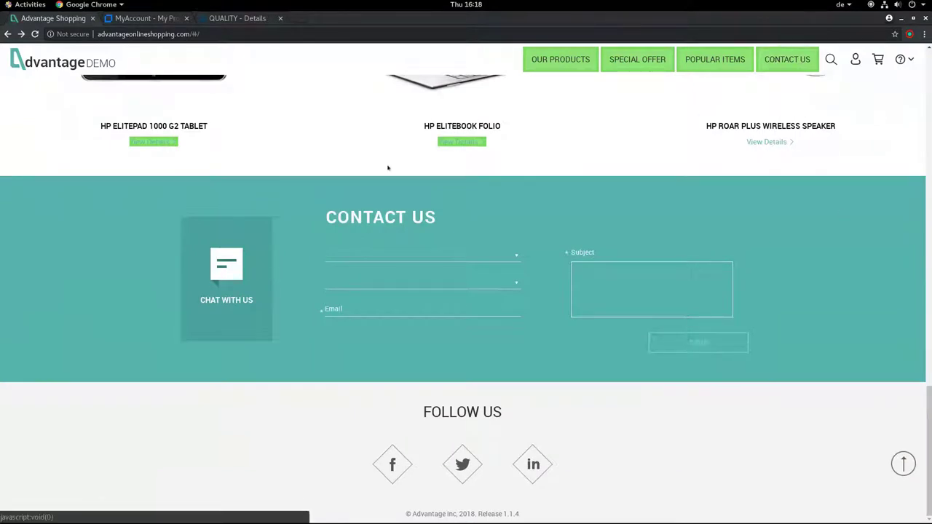
pyautogui.click(910, 35)
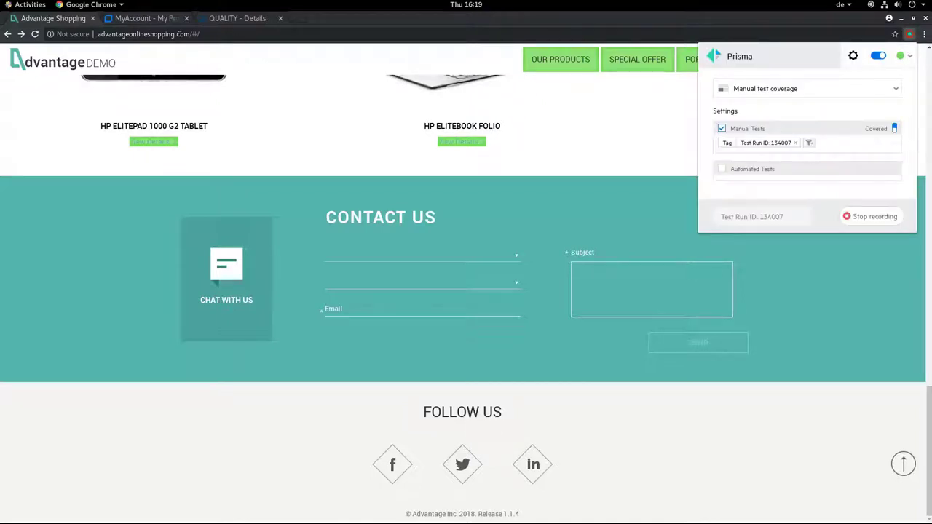
# Switch to the Firefox marketplace window and open the AppDelivery Marketplace via Visit the marketplace
pyautogui.click(26, 5)
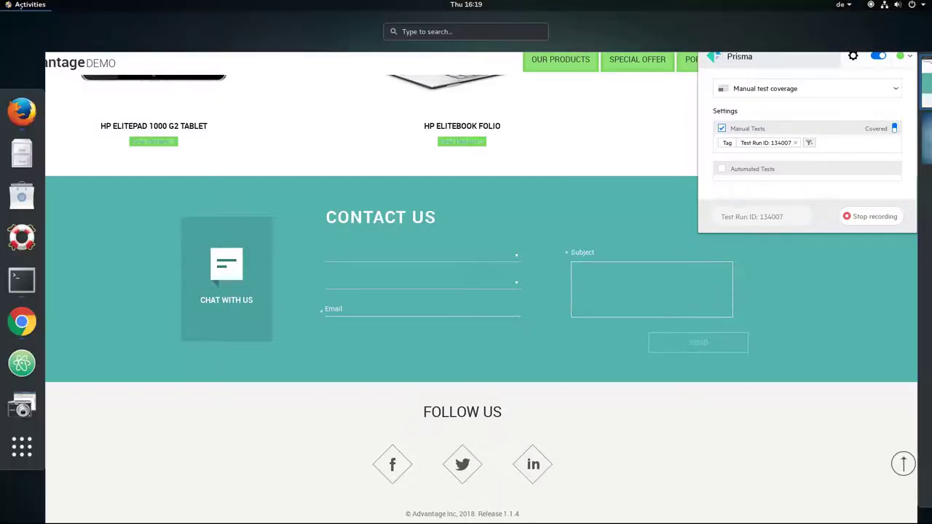
pyautogui.click(254, 322)
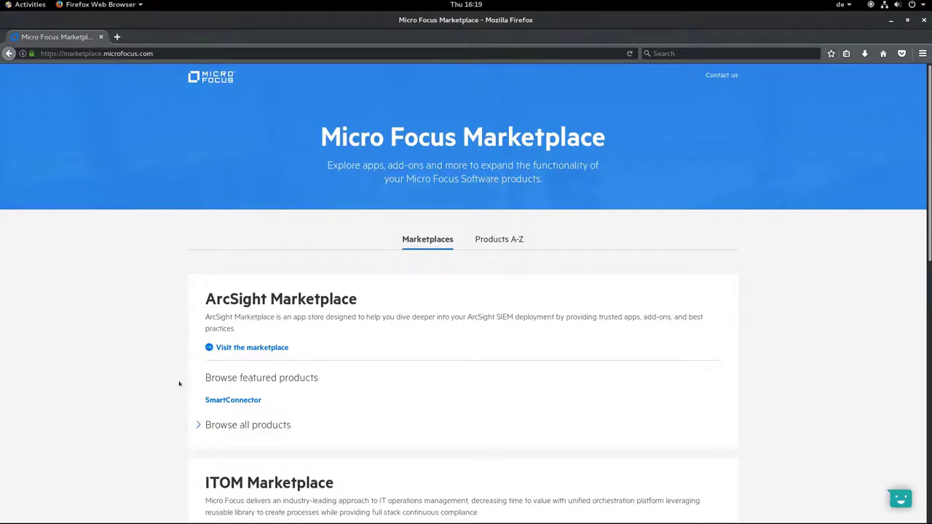
pyautogui.scroll(-5, 130, 388)
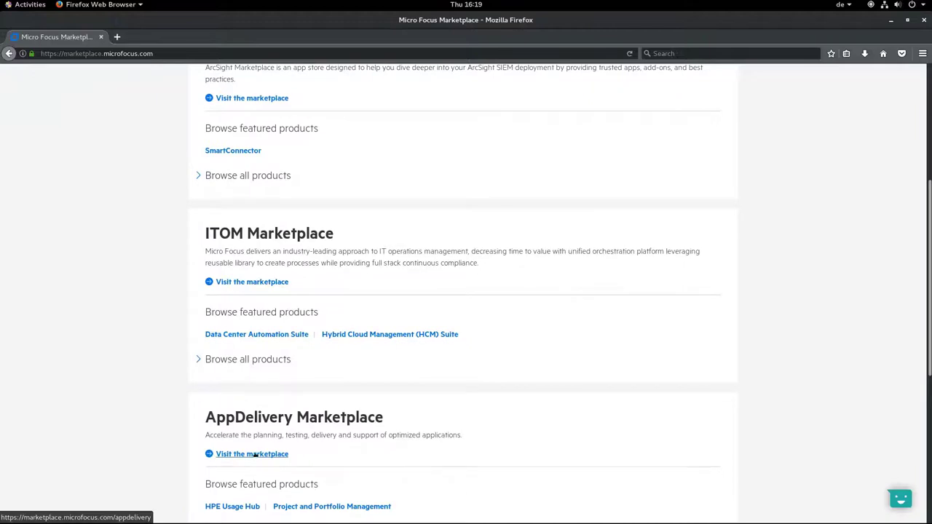
pyautogui.click(255, 455)
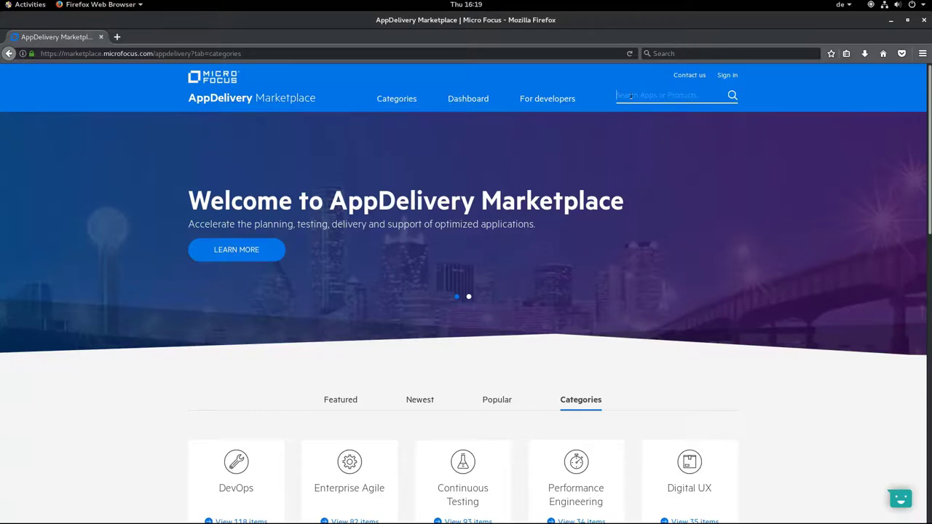
# Search the AppDelivery Marketplace apps and products for 'prisma'
pyautogui.write('prisma')
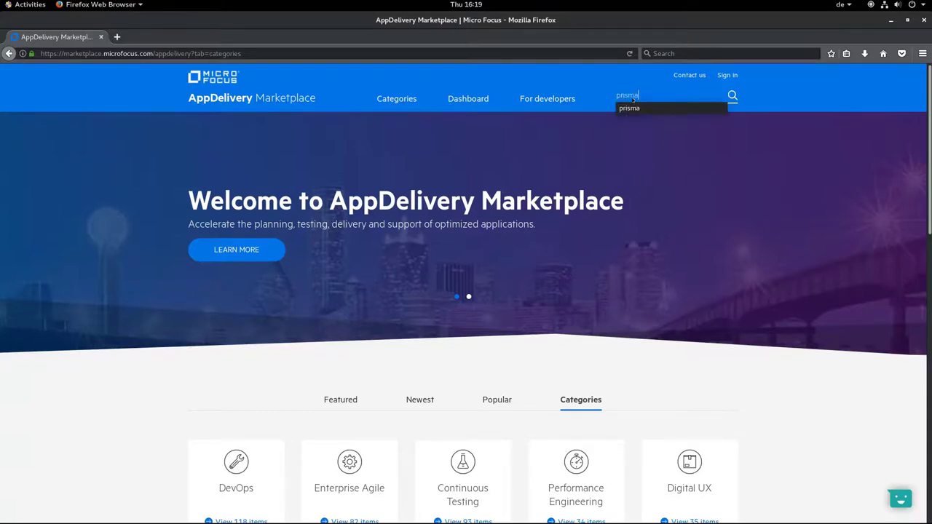
pyautogui.click(734, 96)
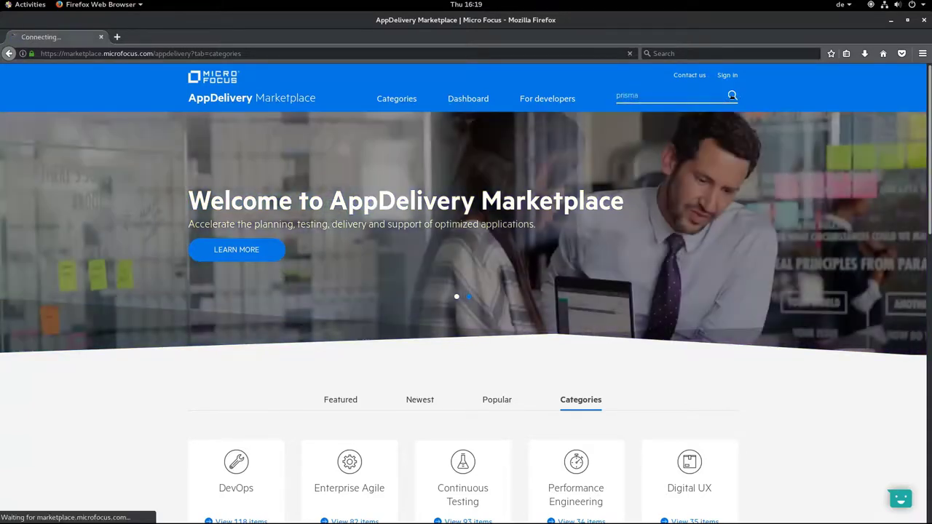